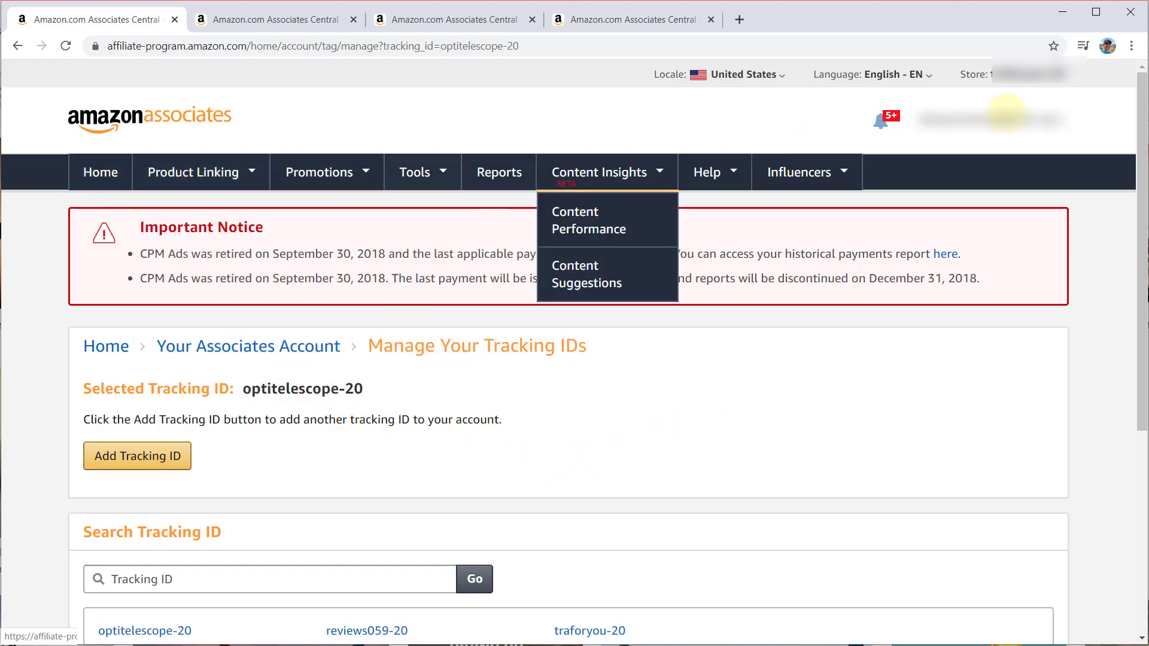
Reopen Manage Your Tracking IDs from the account menu, with optitelescope-20 still selected
mouse_move(1015, 122)
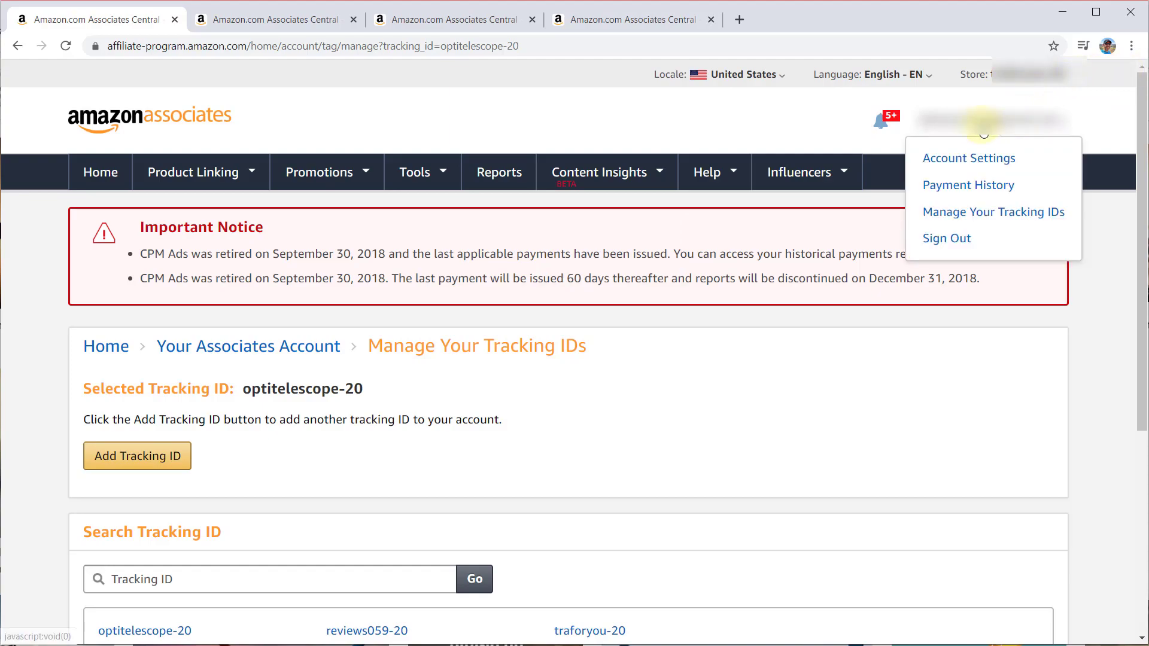
left_click(996, 214)
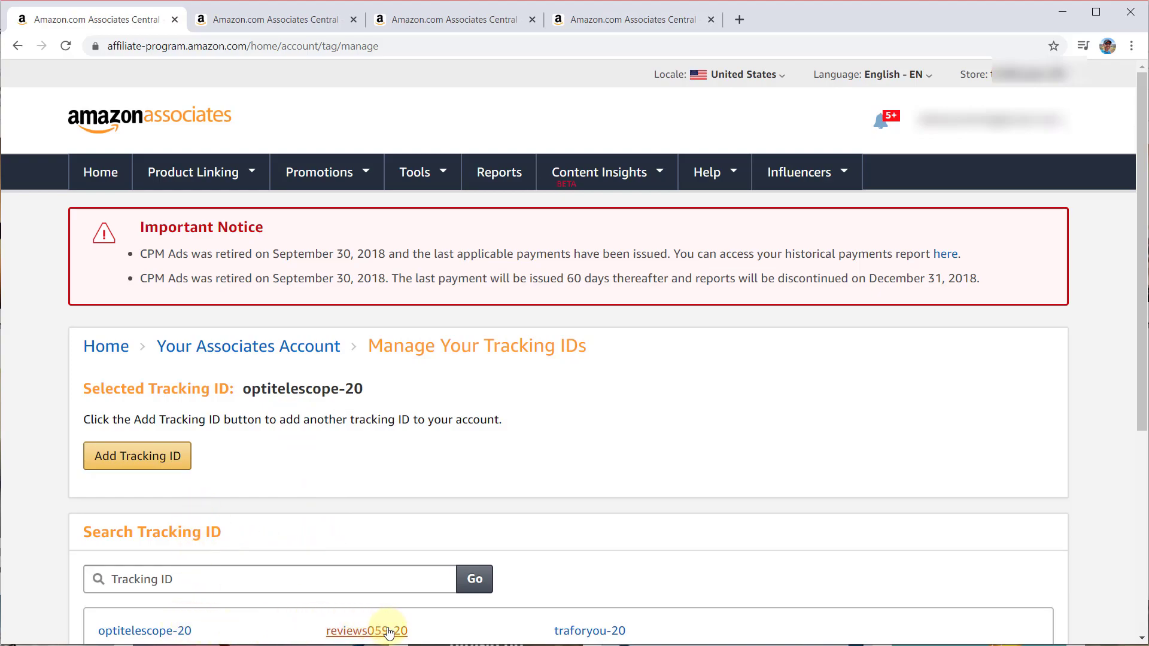
Select traforyou-20 as the tracking ID, then view the reviews059-20 Ordered Items report (118 clicks, $137.18)
left_click(616, 636)
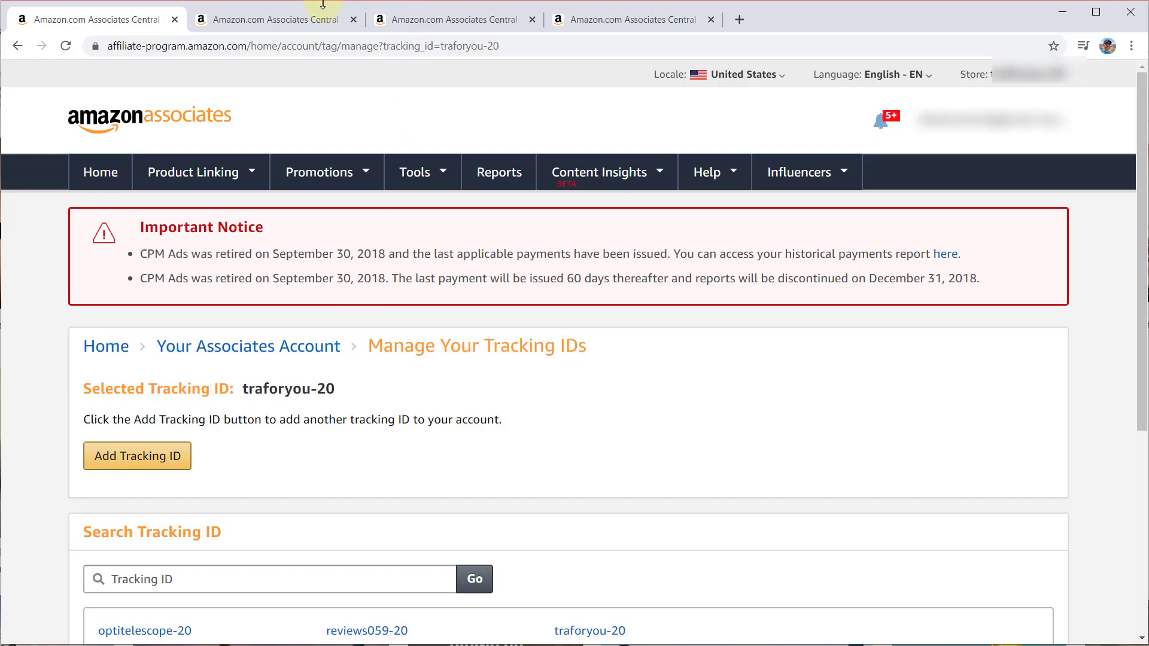
left_click(315, 22)
Select reviews059-20 as the tracking ID after comparing its Ordered Items report with traforyou-20's
left_click(442, 23)
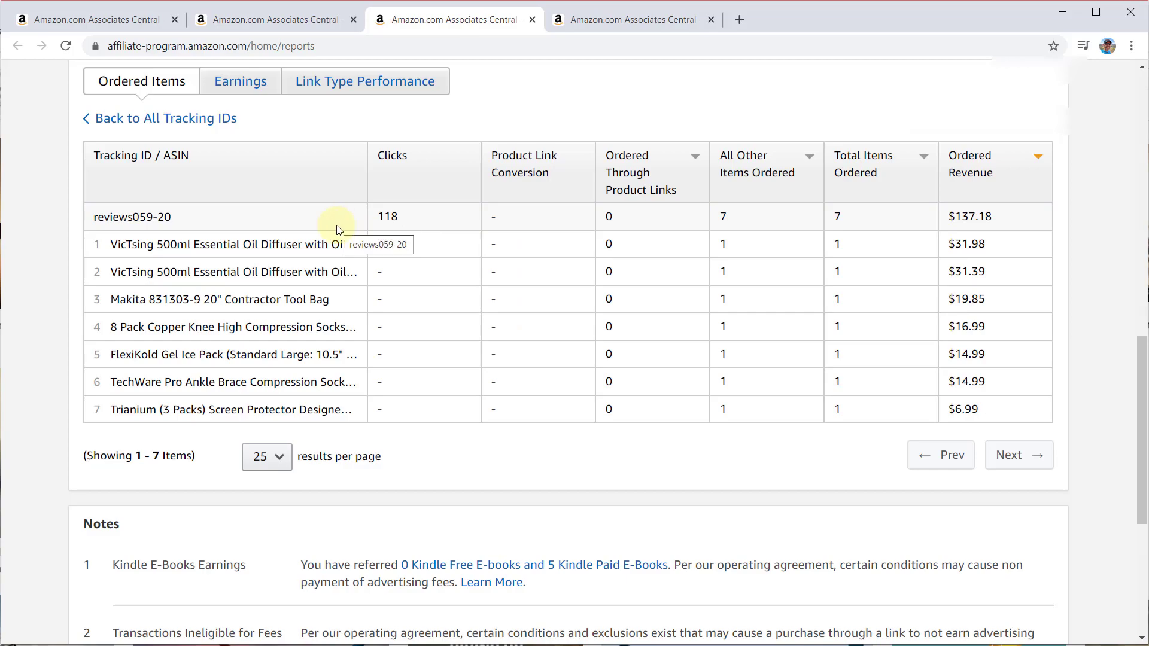
left_click(129, 20)
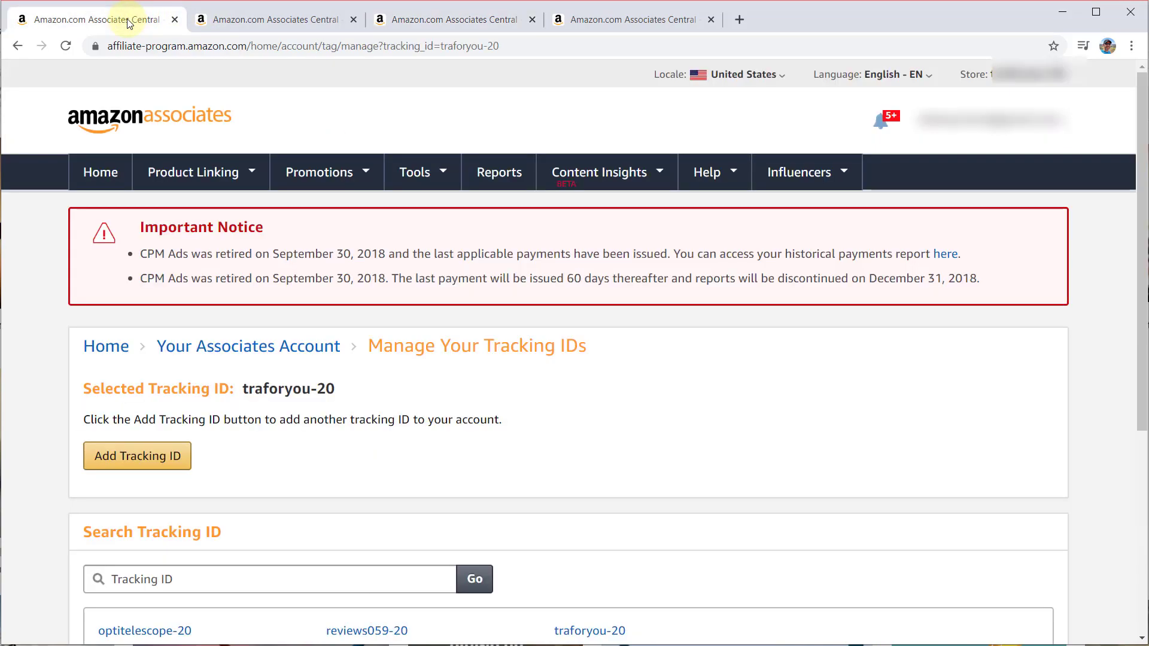
left_click(372, 632)
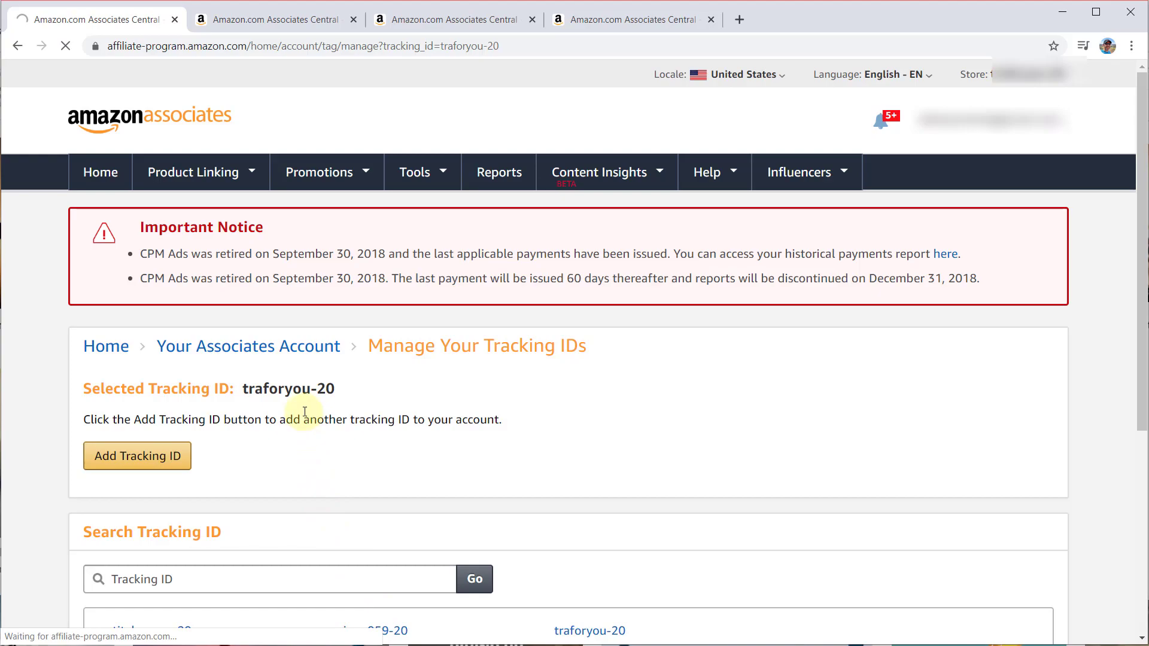
left_click(441, 21)
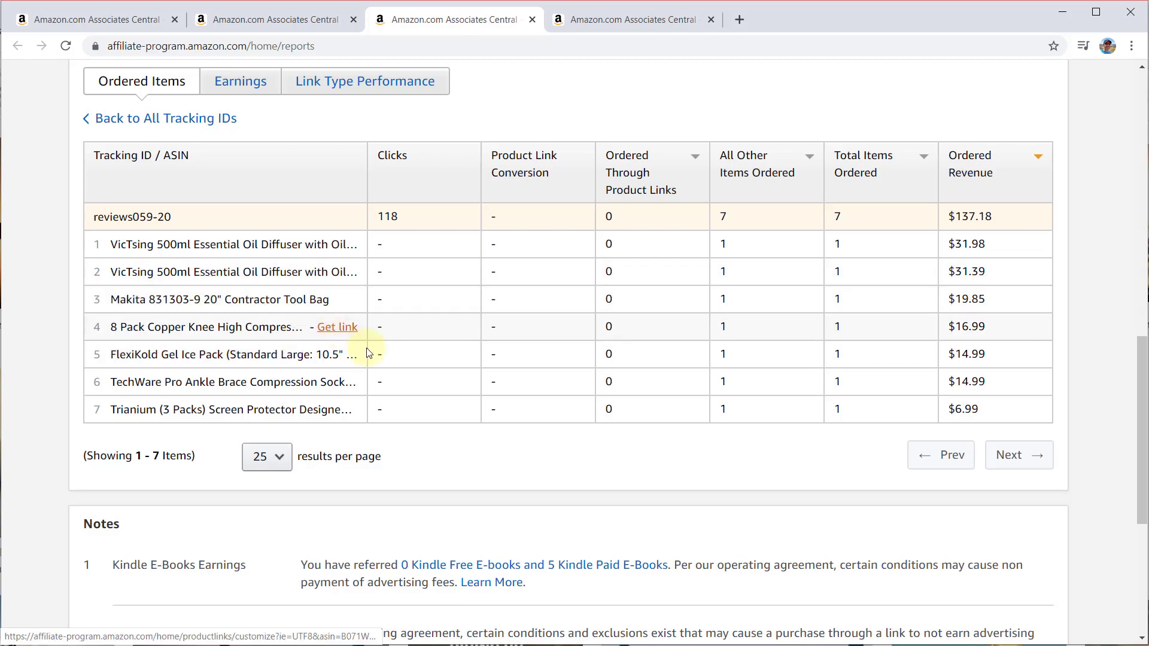
left_click(577, 20)
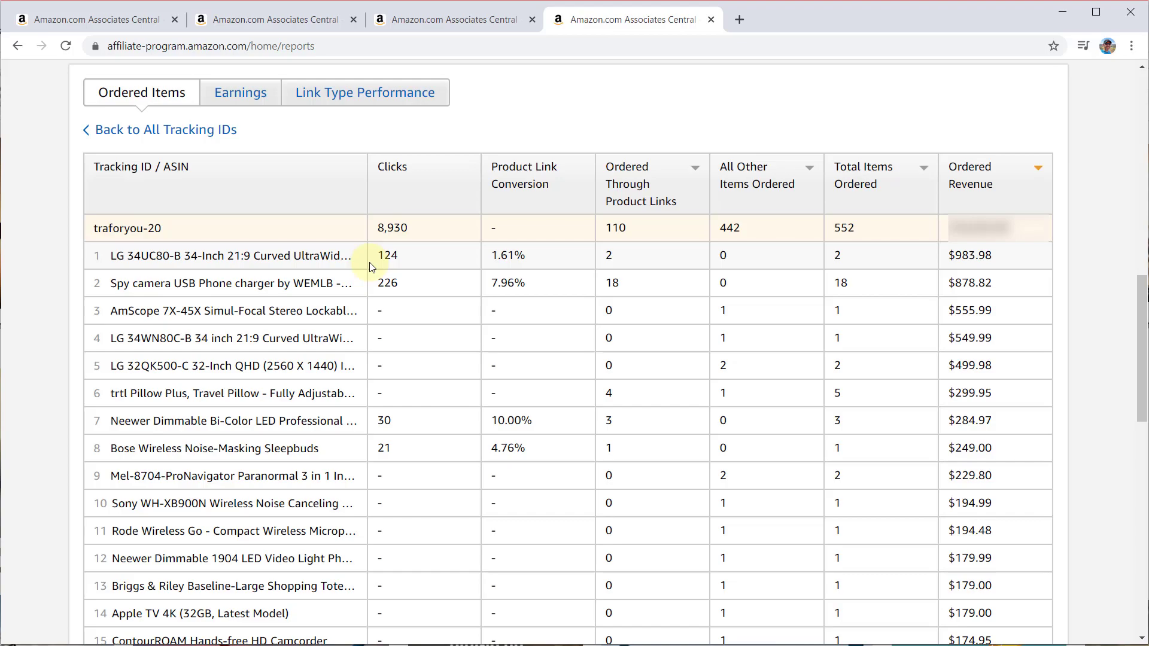
left_click(452, 21)
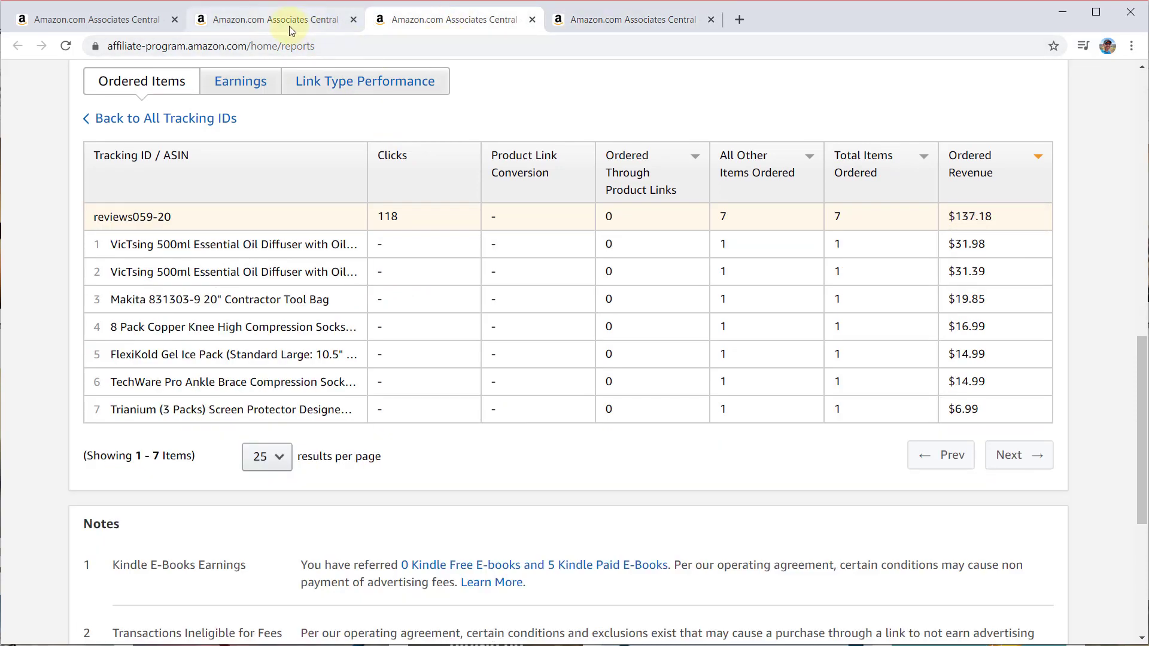
Open the Add New Tracking ID dialog and enter 'shoes' as the requested ID
left_click(123, 23)
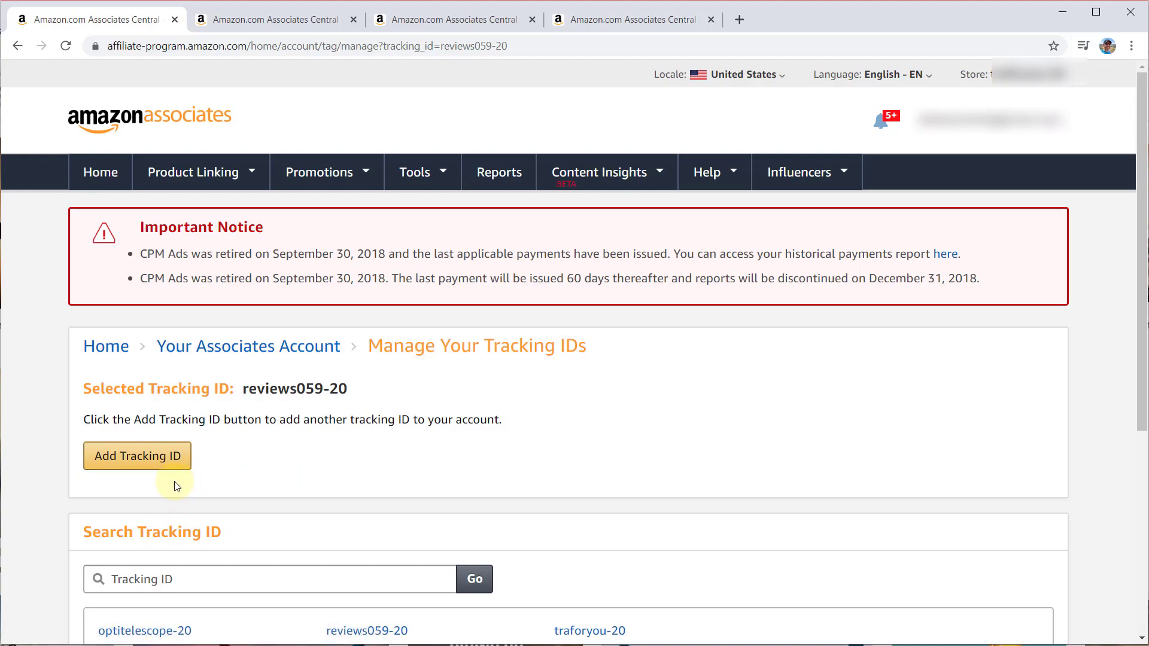
left_click(132, 467)
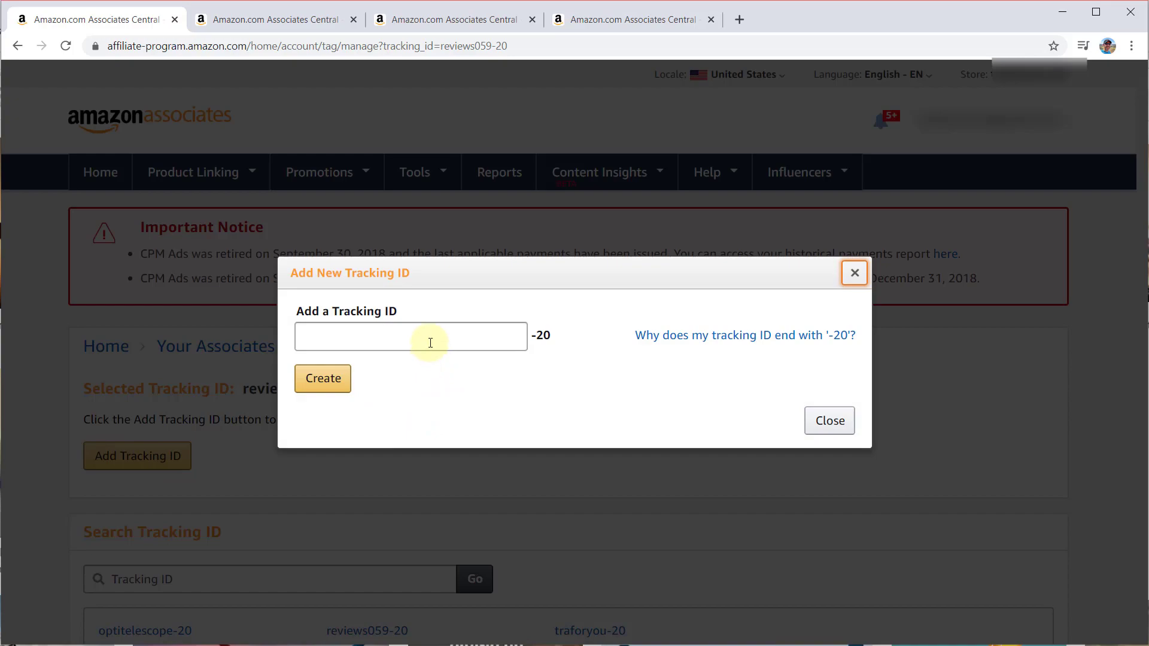
left_click(430, 343)
type("shoes")
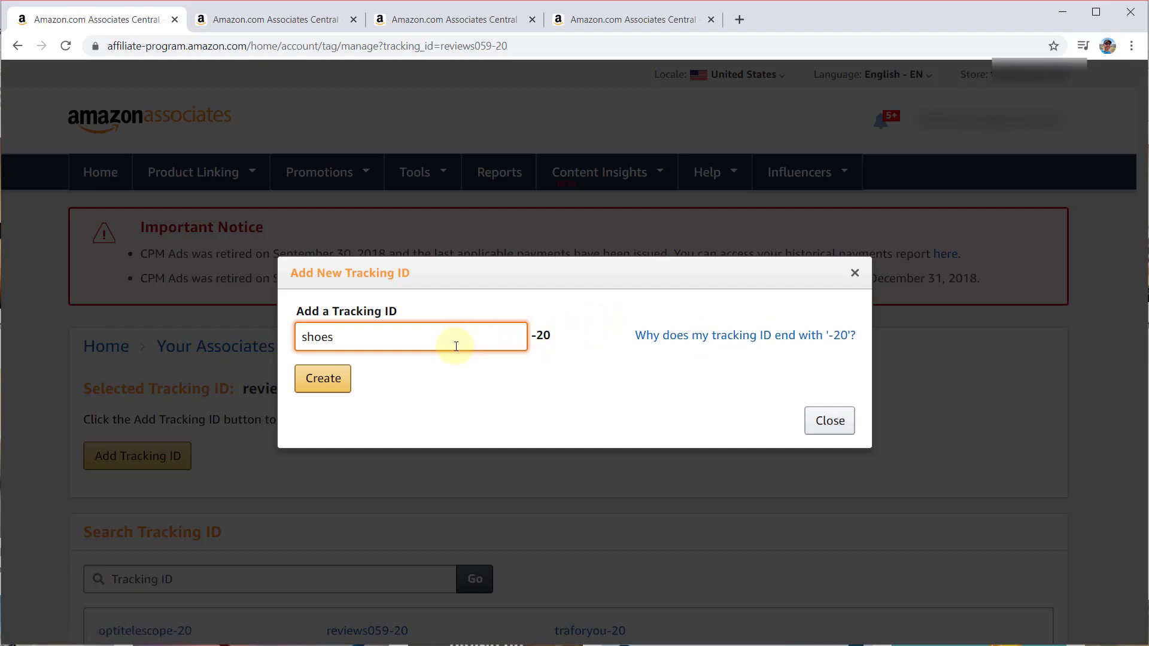
Try creating the shoes ID, pick the shoes0711-20 suggestion, then close without adding it
left_click(314, 387)
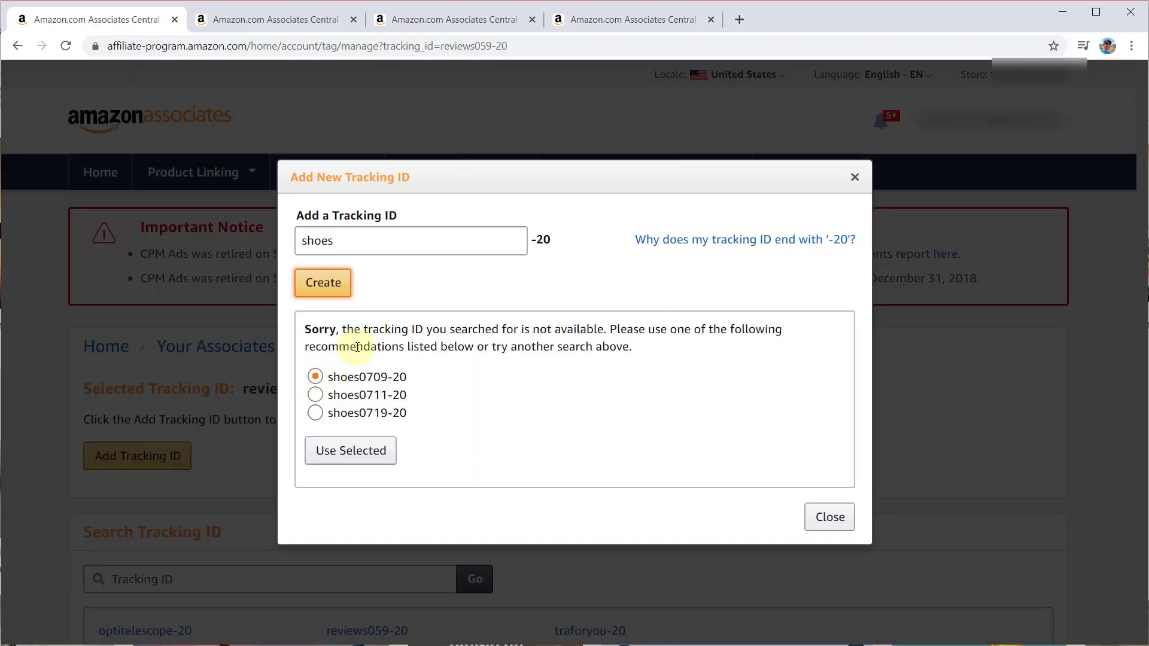
left_click(316, 395)
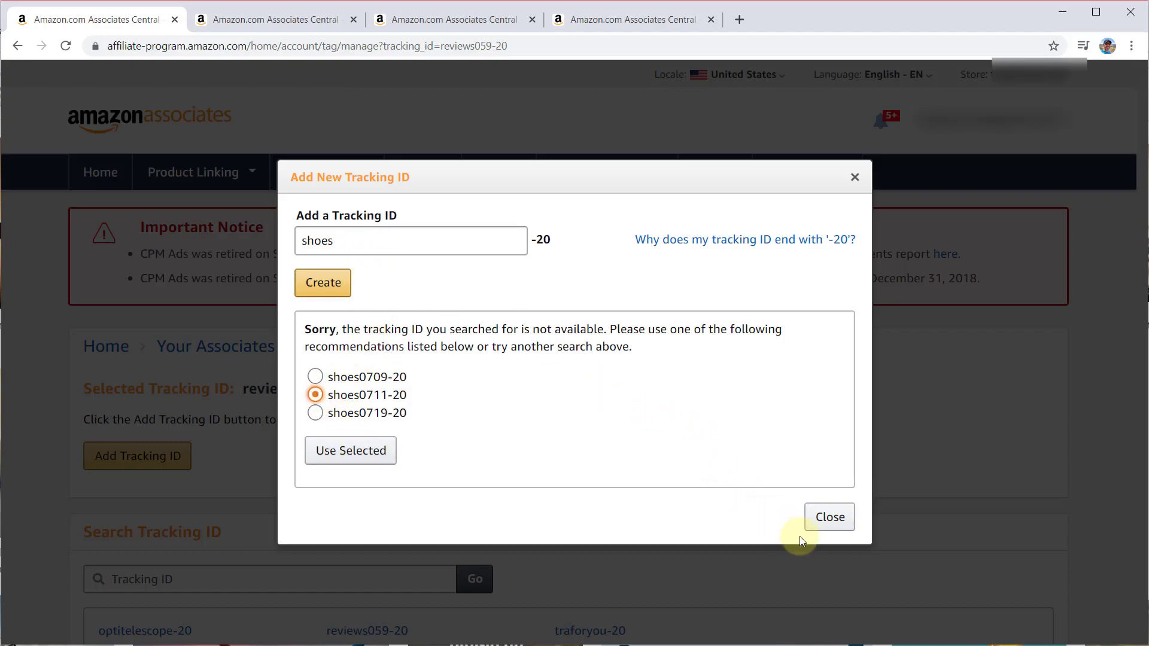
left_click(831, 520)
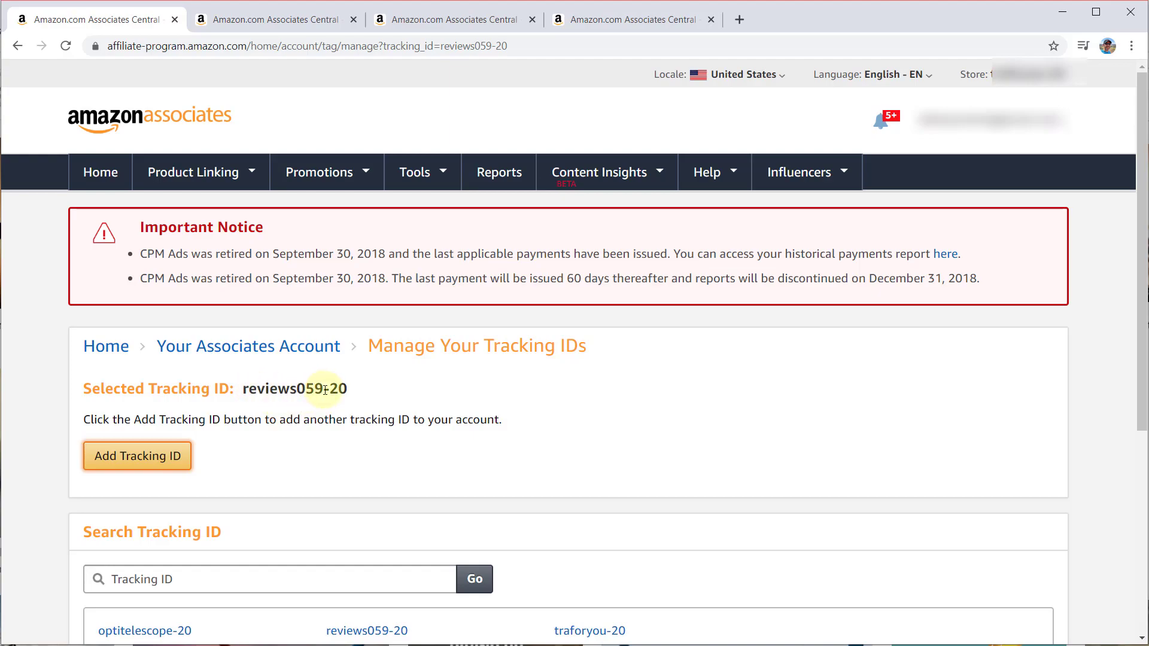
Rerun the watch search and get a reviews059-20 text link for the Casio quartz watch
left_click(257, 24)
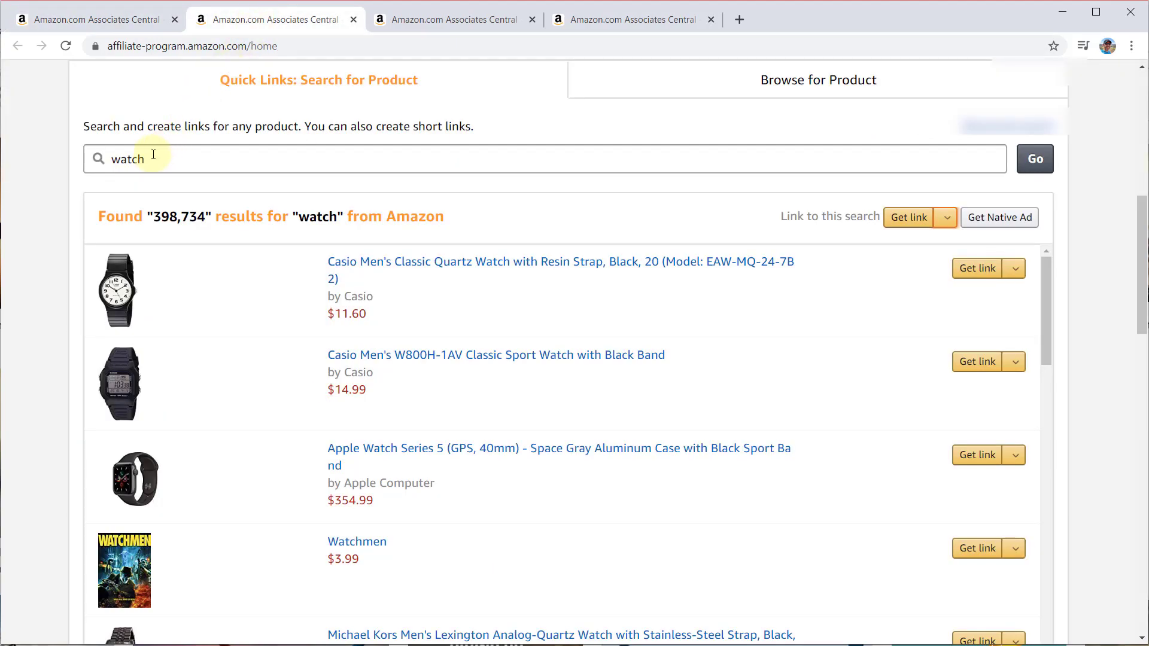
left_click(107, 21)
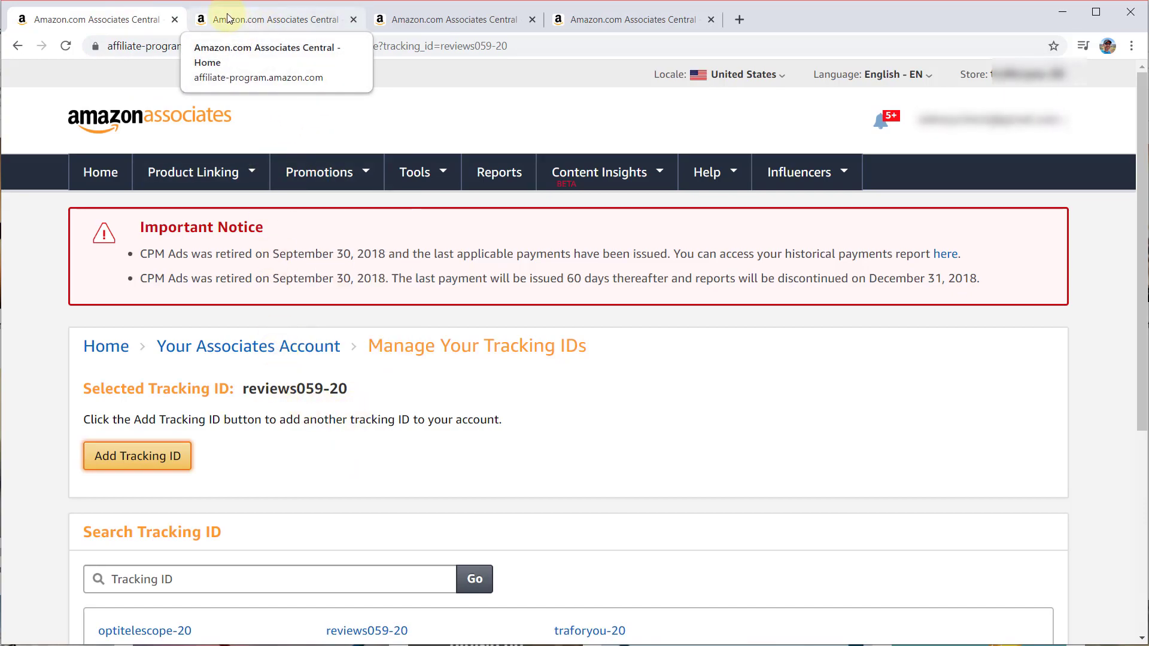
left_click(261, 19)
left_click(1036, 158)
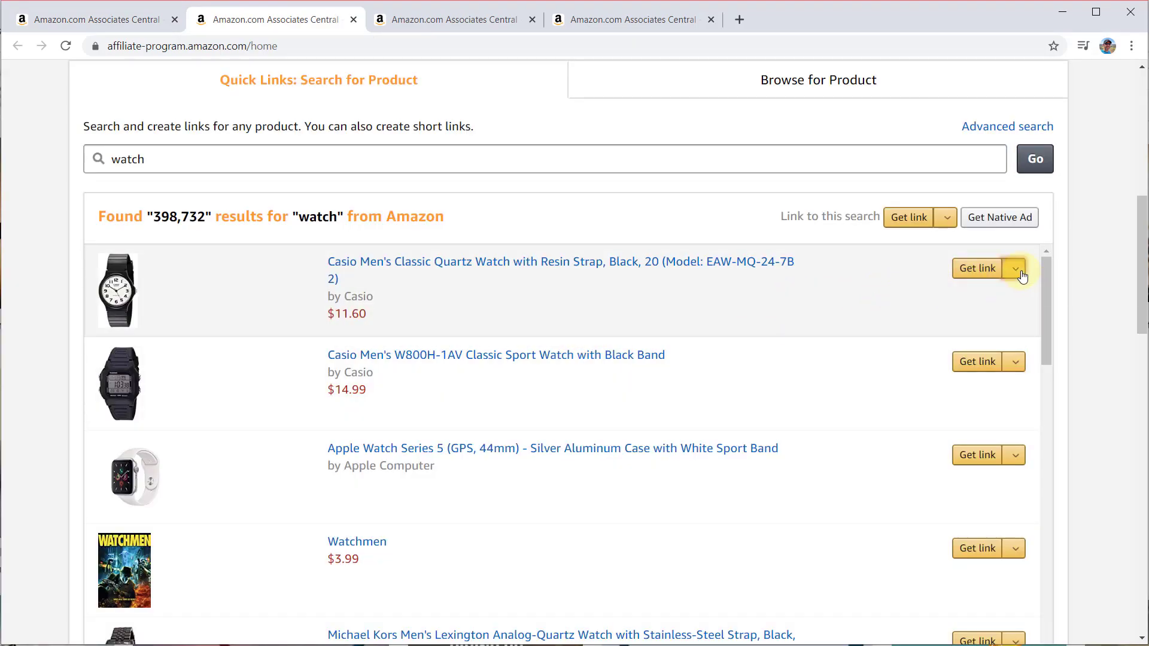
left_click(982, 276)
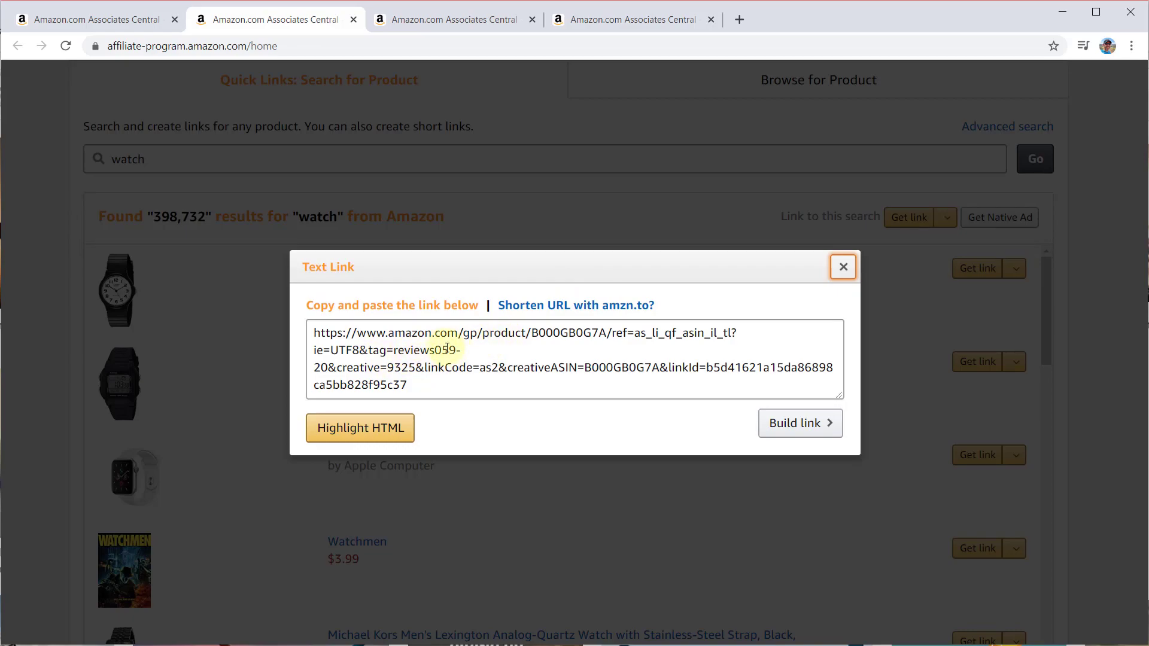
Shorten the link to an amzn.to URL, restore the full link, and close the window
left_click(533, 305)
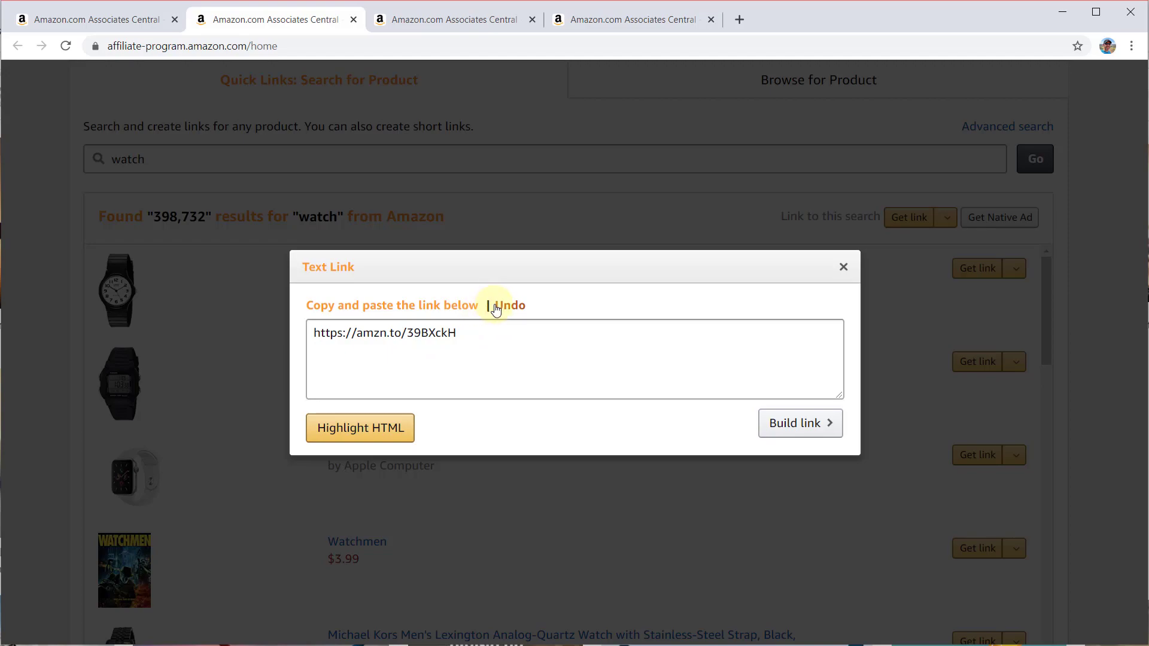
left_click(498, 306)
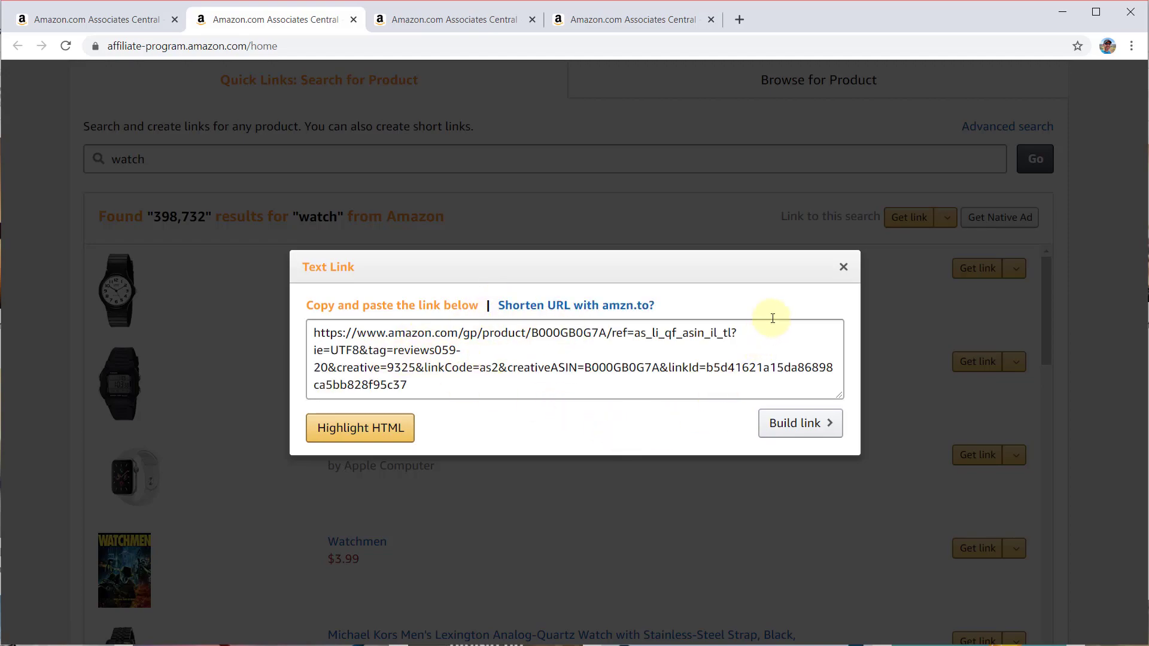
left_click(843, 267)
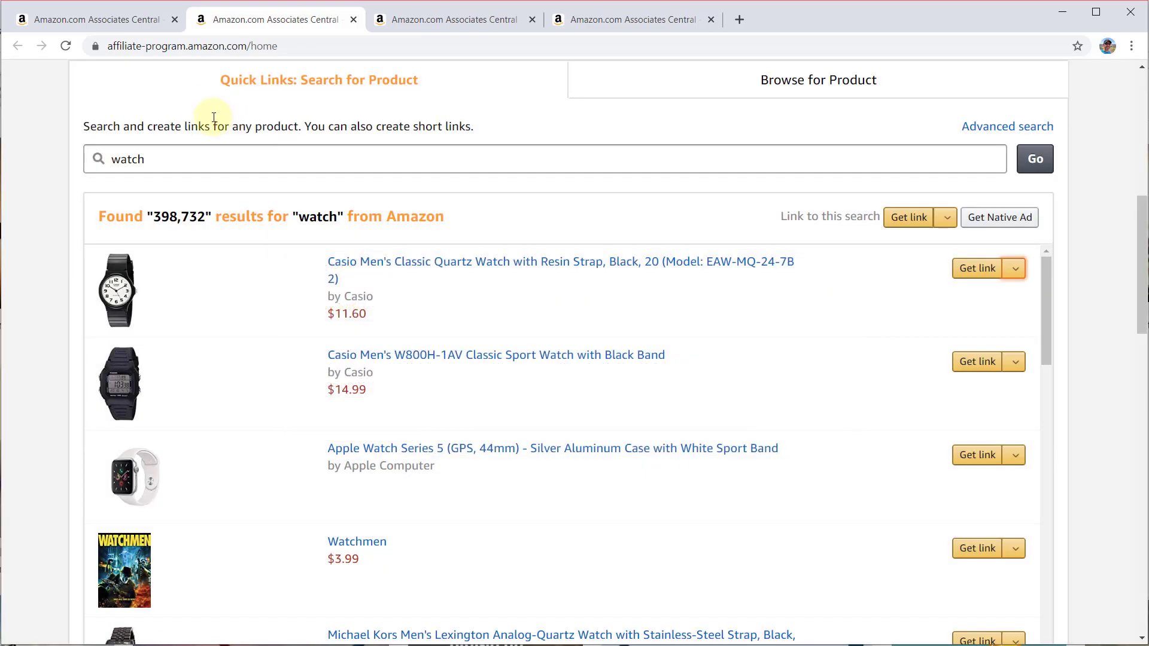
Select optitelescope-20, rerun the watch search, and get the Casio quartz watch's text link
left_click(90, 19)
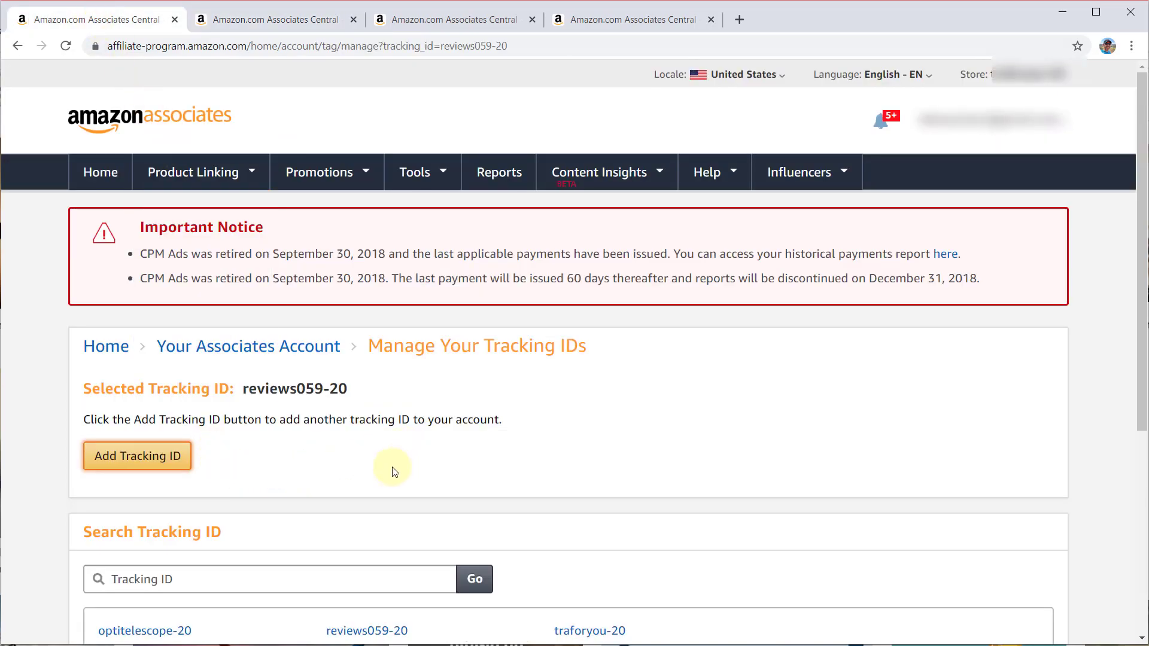
left_click(111, 629)
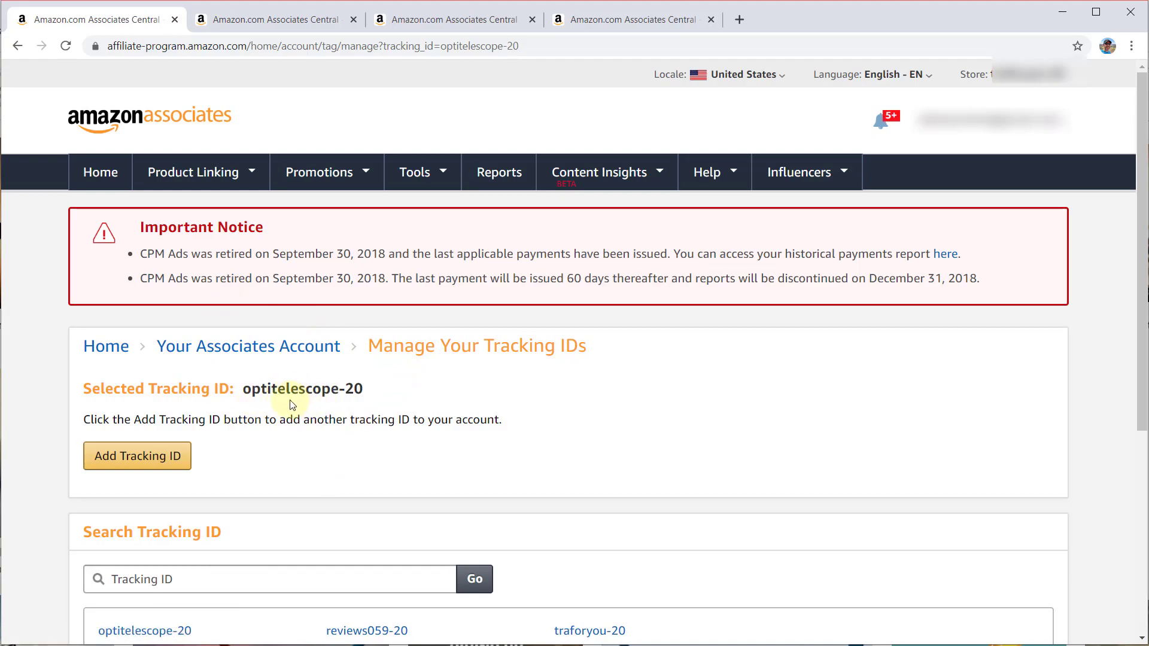
left_click(296, 26)
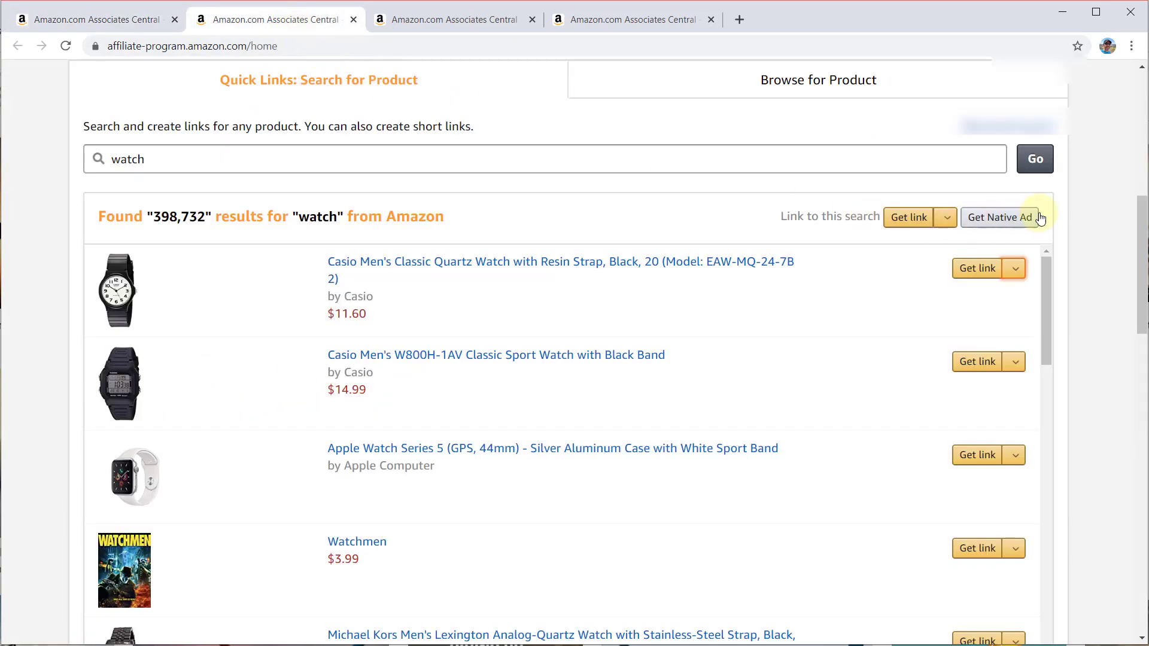
left_click(1044, 158)
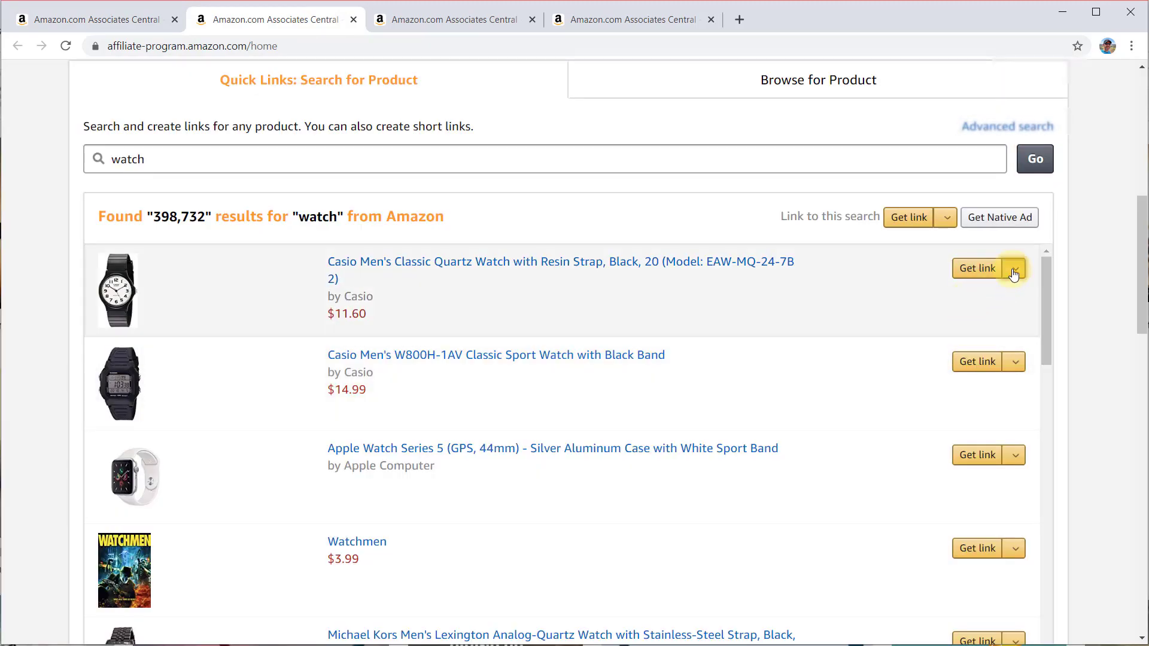
left_click(1013, 272)
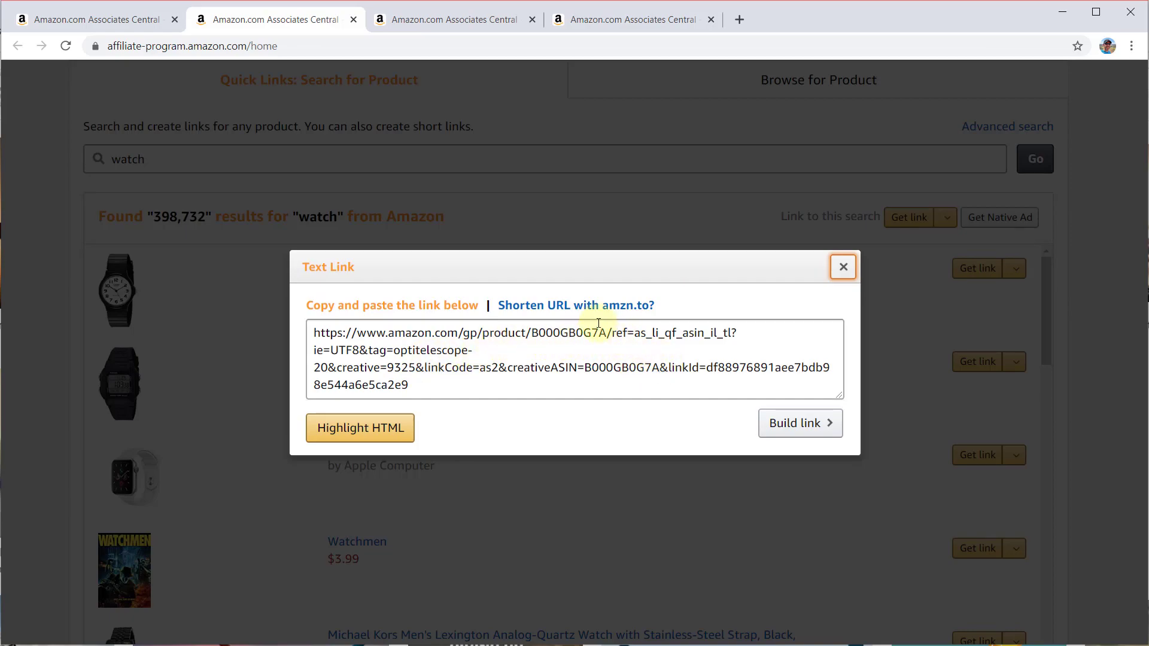
left_click(843, 267)
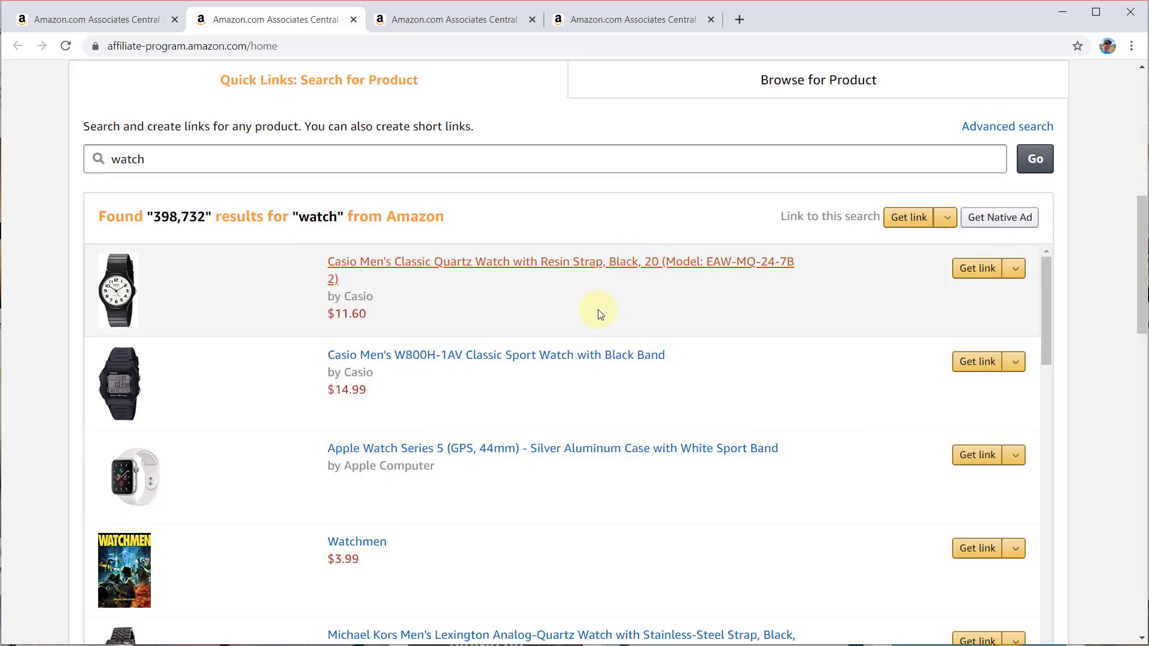
left_click(129, 28)
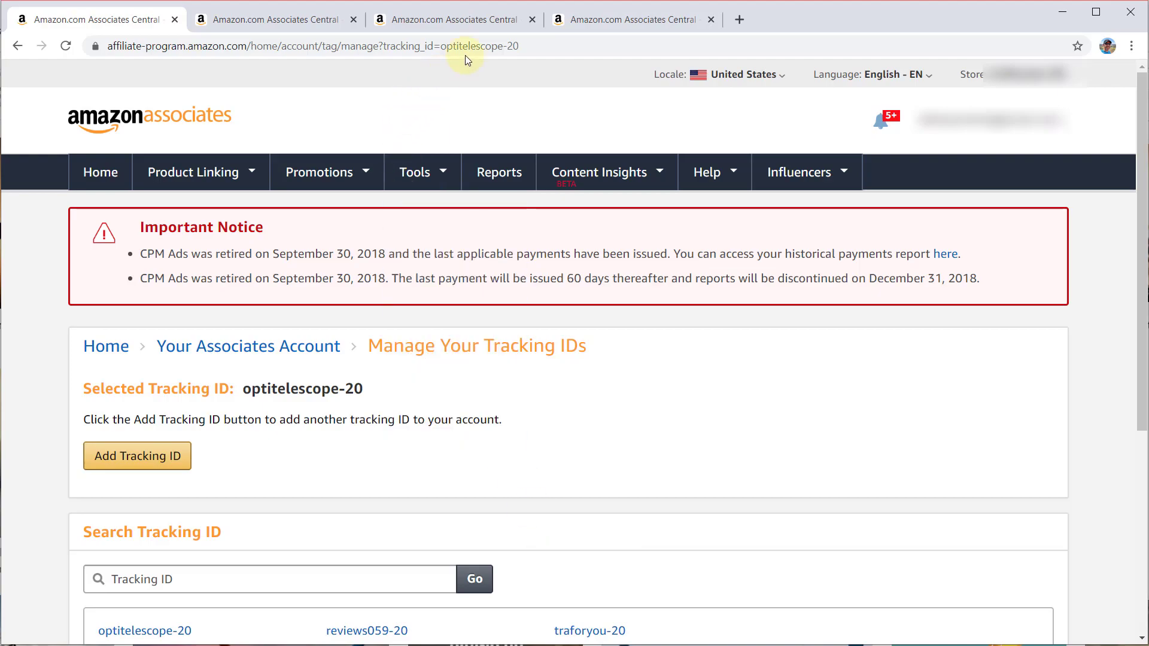
left_click(576, 27)
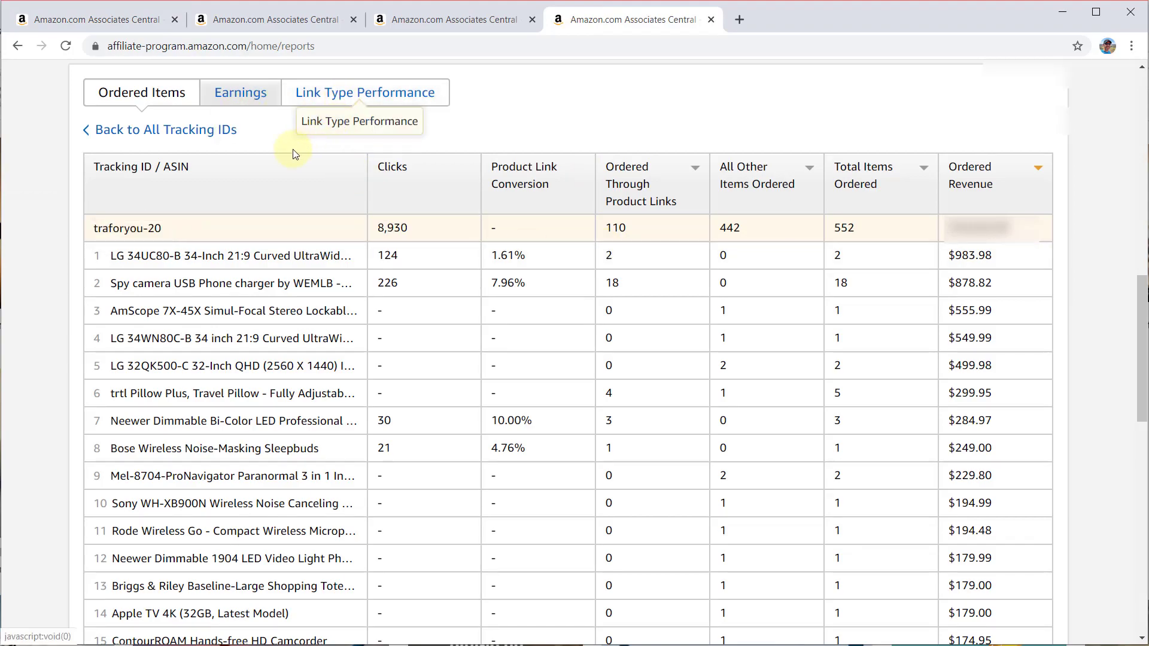
left_click(141, 27)
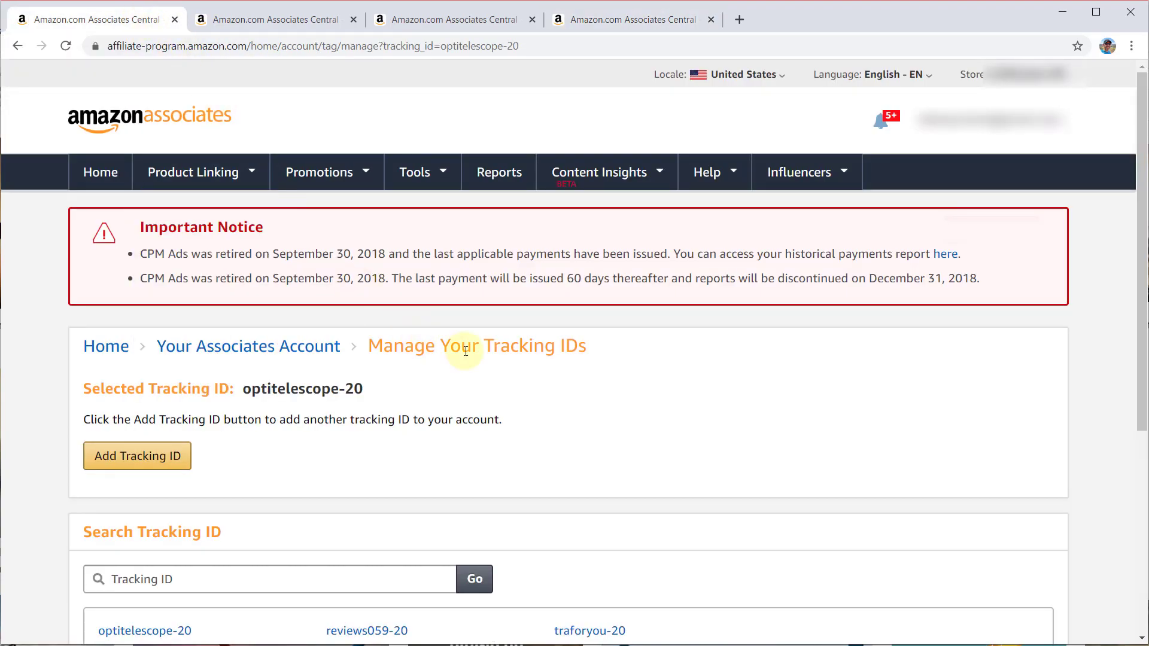